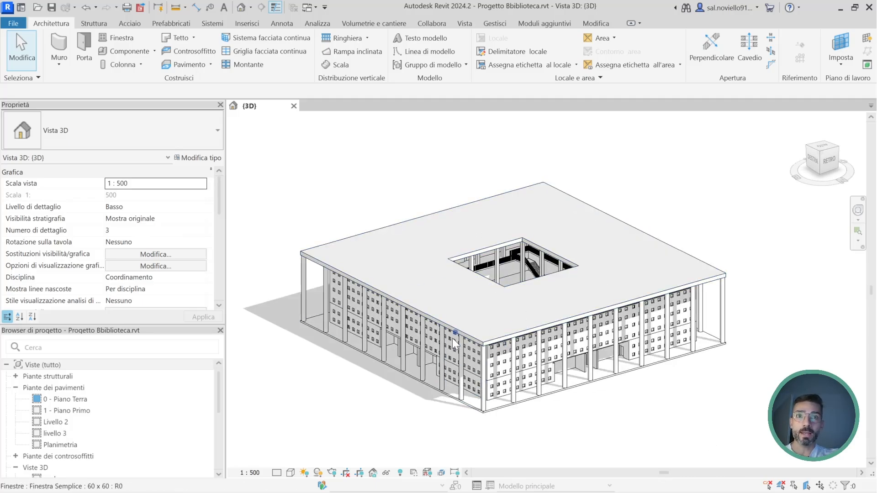
# Step: Review the hardware configuration and acceleration settings in the program options, and close them without changing anything
pyautogui.keyDown('shift'); pyautogui.moveTo(338, 289); pyautogui.dragTo(350, 210, button='middle'); pyautogui.keyUp('shift')
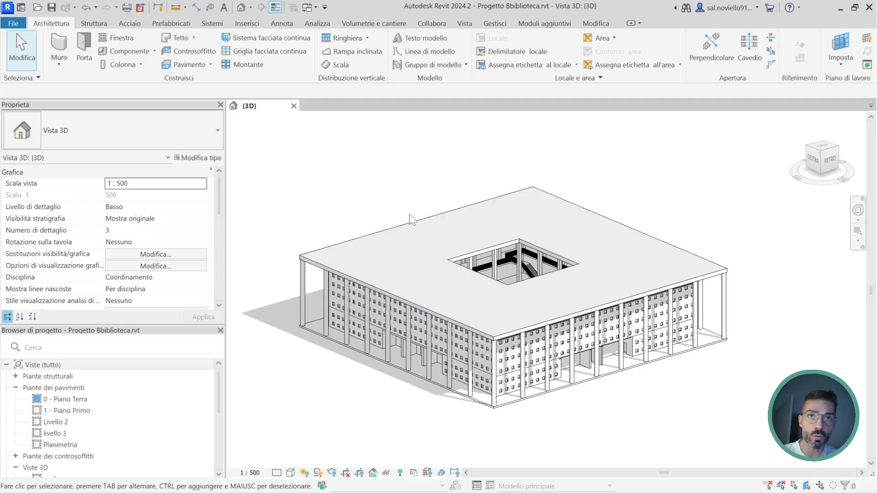
pyautogui.click(14, 24)
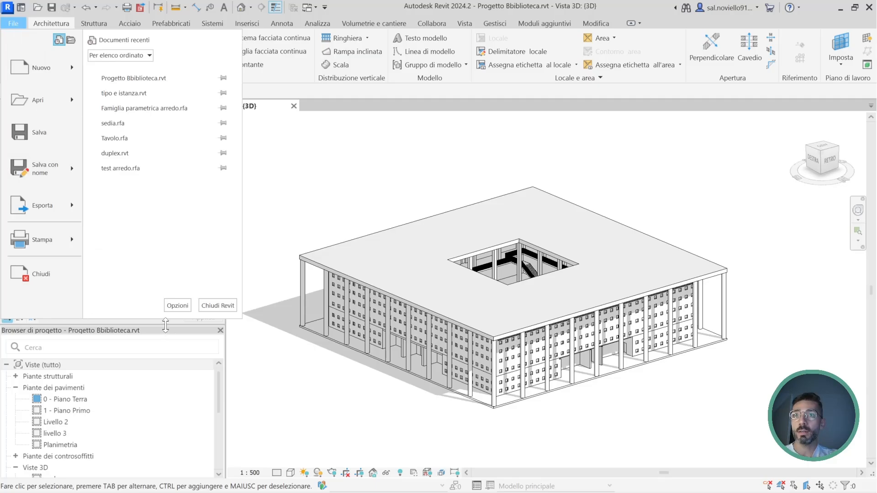
pyautogui.click(177, 305)
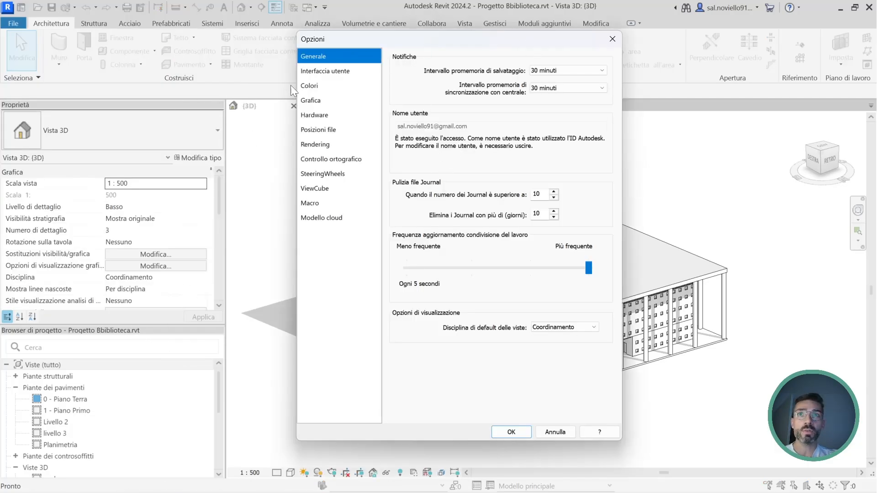
pyautogui.click(321, 117)
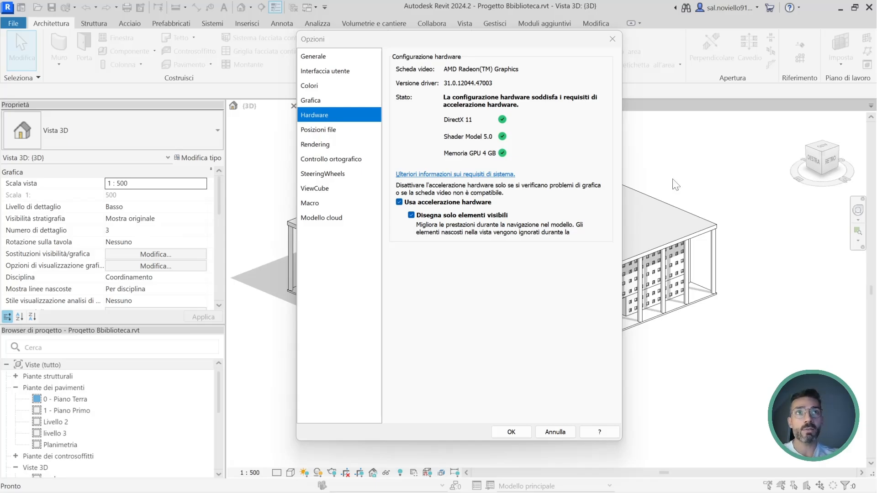
pyautogui.click(612, 38)
pyautogui.keyDown('shift'); pyautogui.moveTo(621, 304); pyautogui.dragTo(577, 338, button='middle'); pyautogui.keyUp('shift')
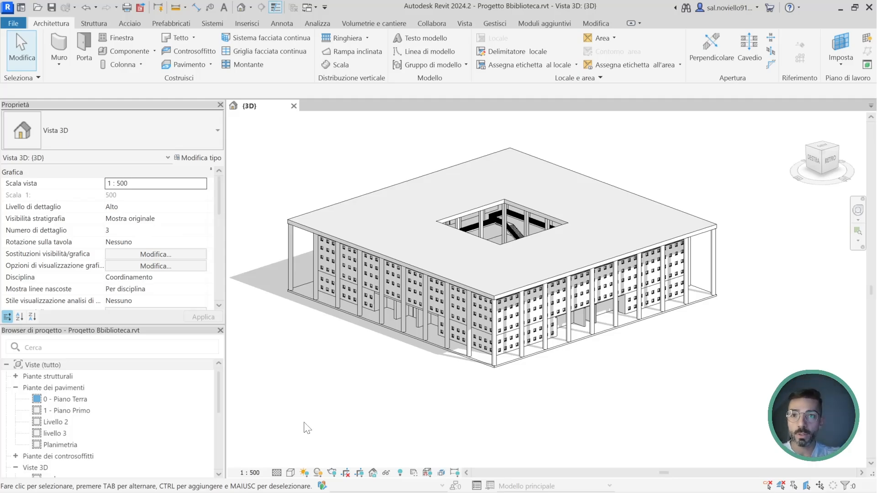
# Step: Switch the 3D view's visual style to Ombreggiato, to Colori omogenei and back to Linea nascosta
pyautogui.click(290, 473)
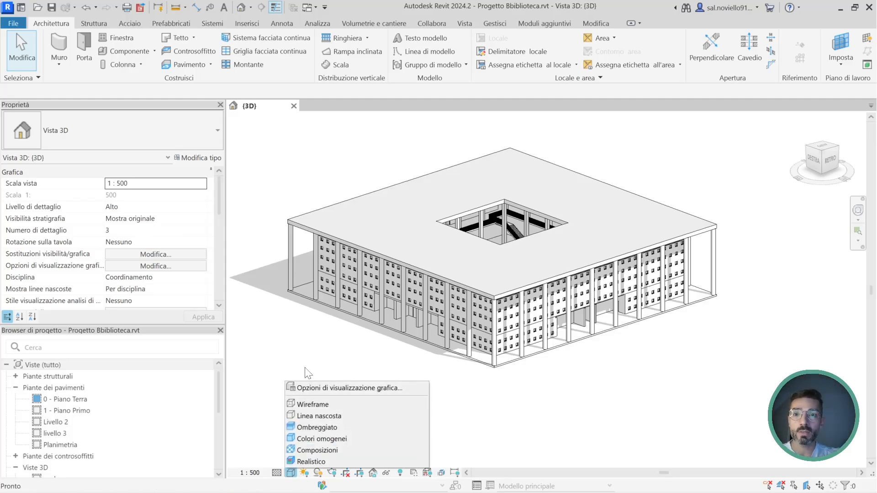
pyautogui.click(311, 427)
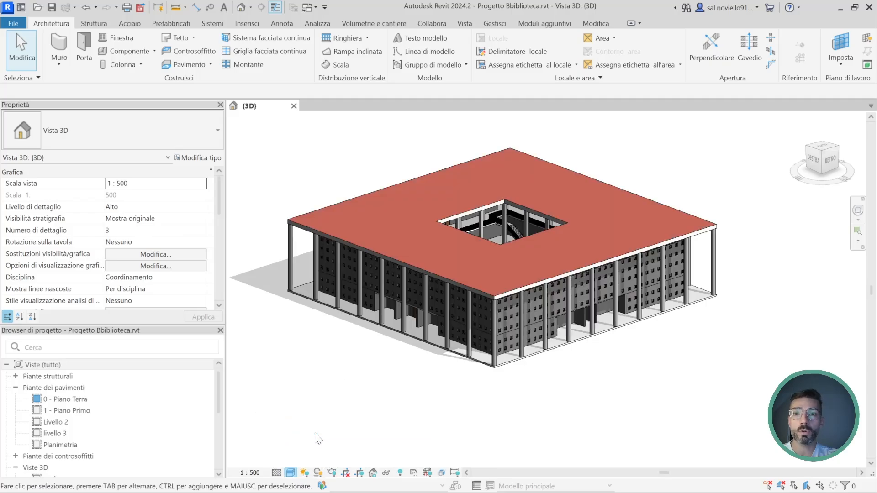
pyautogui.click(290, 473)
pyautogui.click(306, 437)
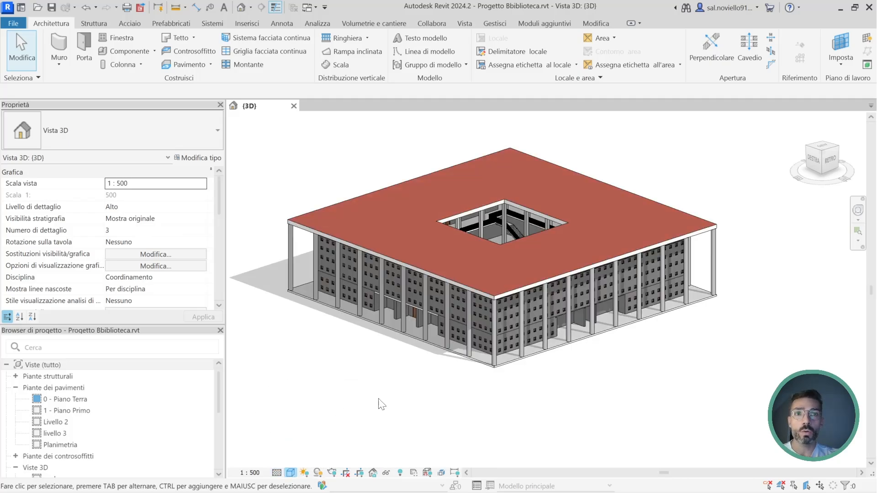
pyautogui.click(290, 473)
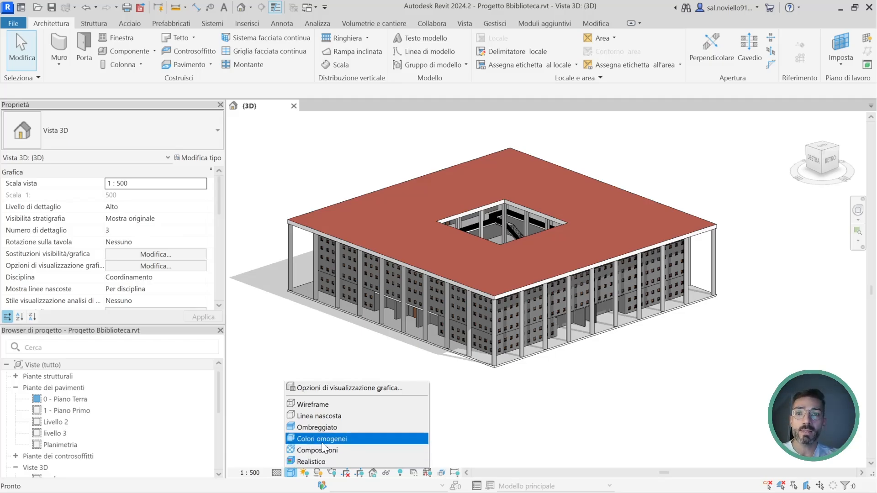
pyautogui.click(336, 416)
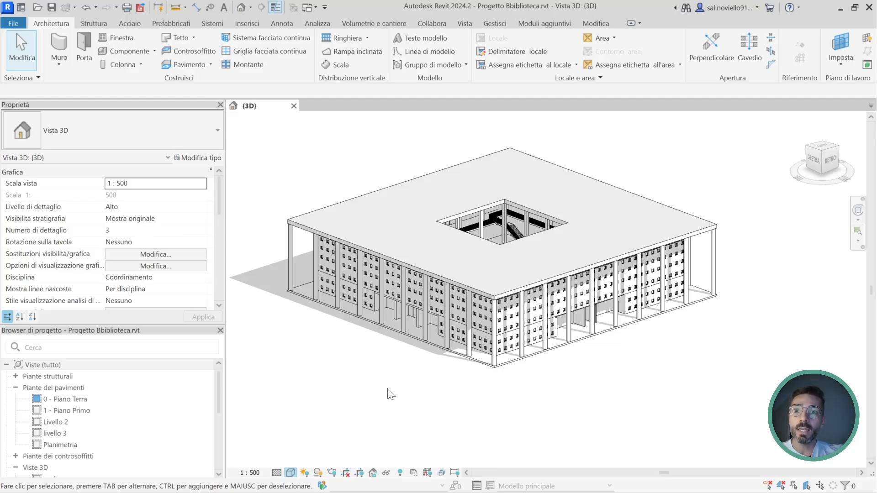
# Step: Compare the facade windows at detail level Basso, and return the 3D view to Alto
pyautogui.scroll(3, 493, 339)
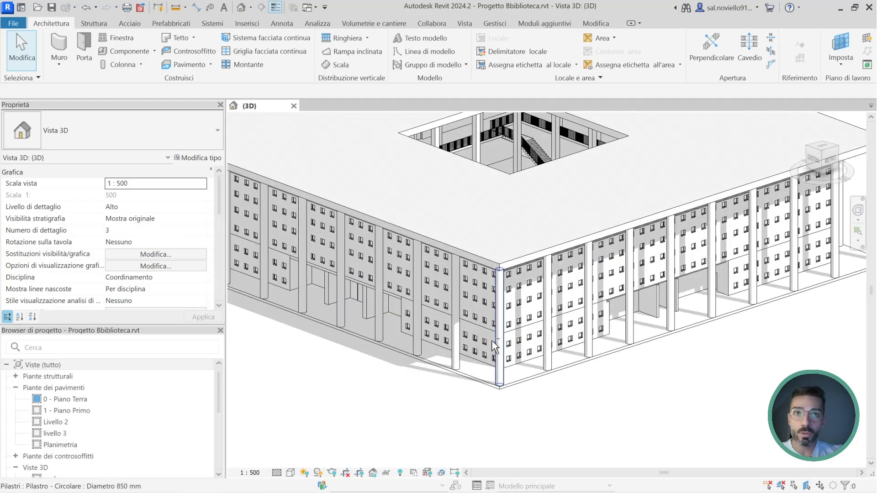
pyautogui.keyDown('shift'); pyautogui.moveTo(492, 340); pyautogui.dragTo(548, 340, button='middle'); pyautogui.keyUp('shift')
pyautogui.scroll(2, 480, 358)
pyautogui.scroll(2, 486, 402)
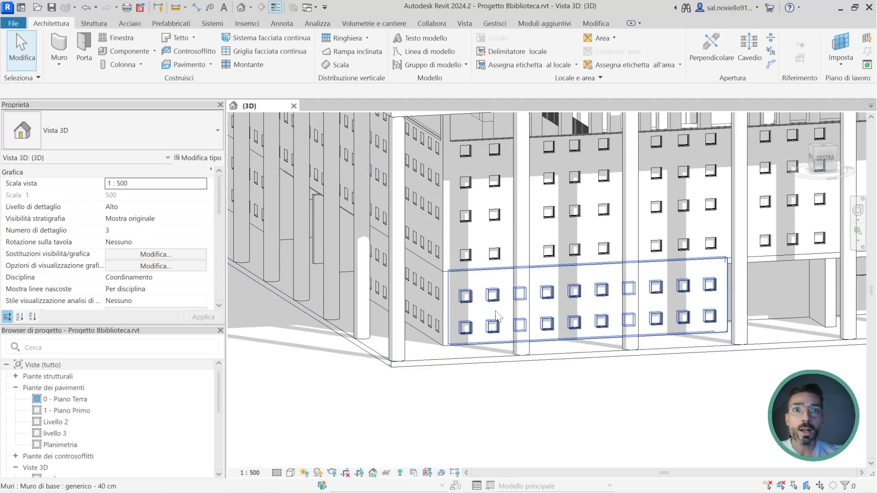
pyautogui.scroll(3, 486, 404)
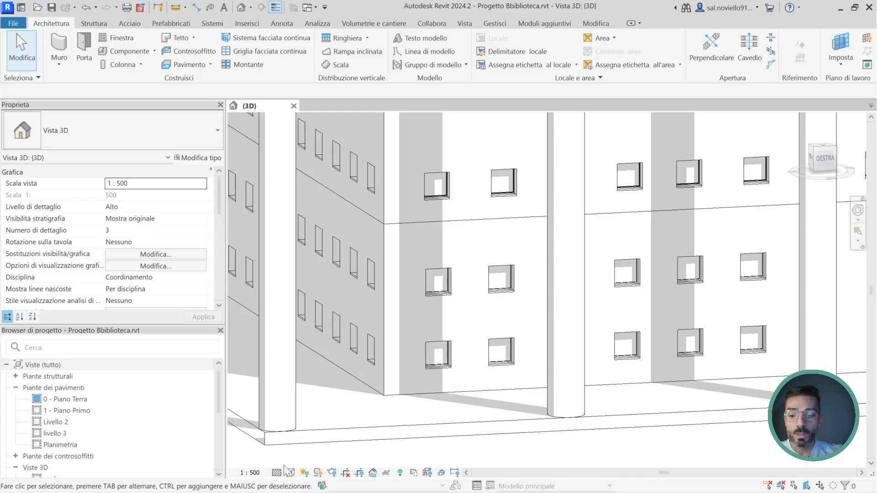
pyautogui.click(276, 473)
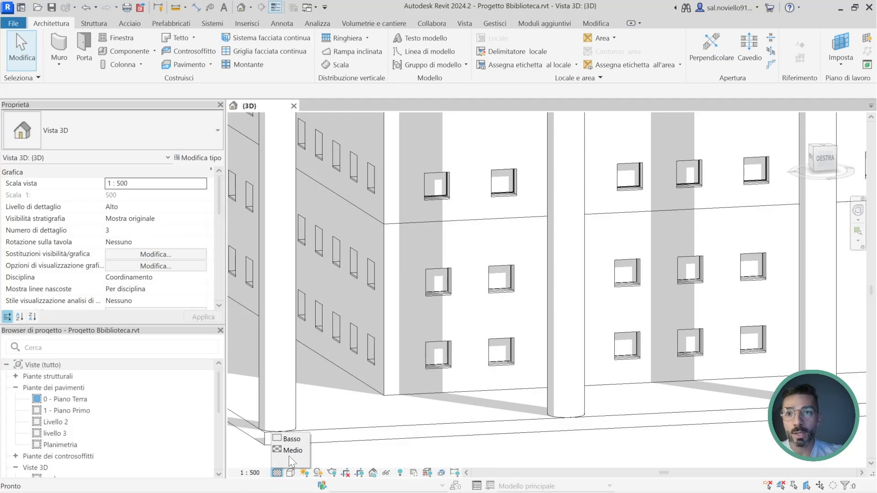
pyautogui.click(291, 439)
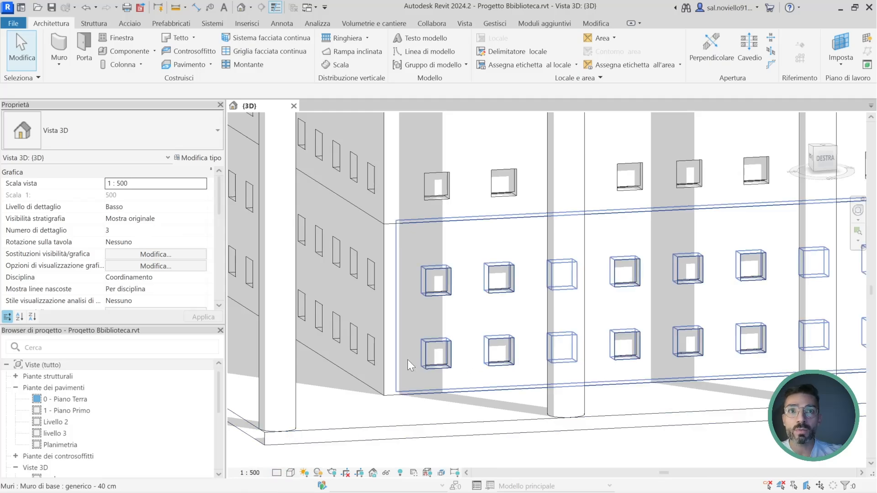
pyautogui.click(276, 473)
pyautogui.click(283, 461)
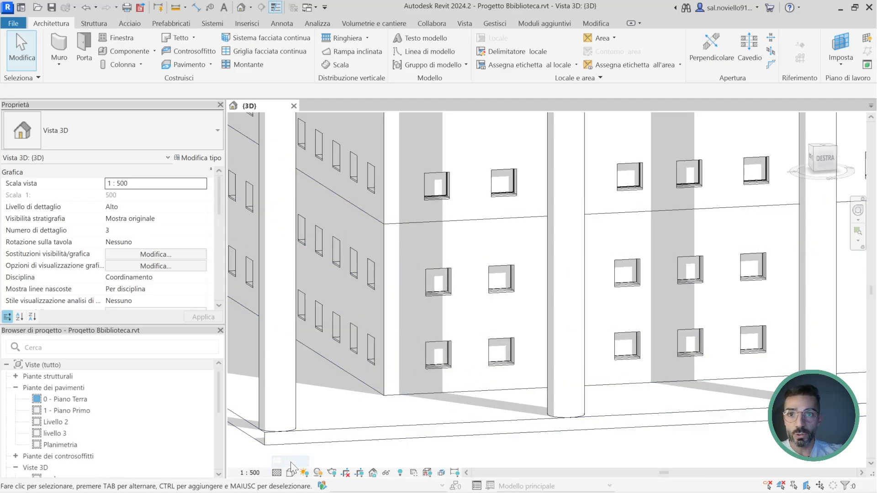
# Step: Set the 3D view's detail level to Basso while viewing the facade windows up close
pyautogui.scroll(3, 430, 348)
pyautogui.scroll(2, 445, 413)
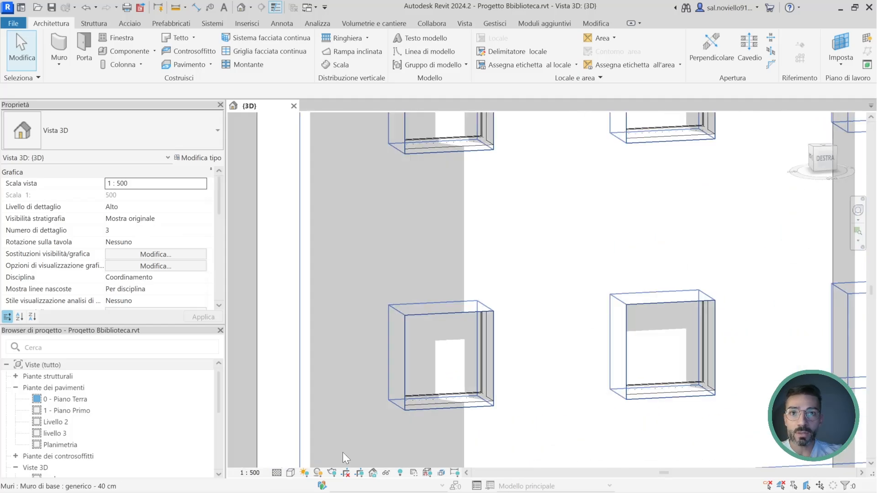
pyautogui.click(277, 474)
pyautogui.click(291, 438)
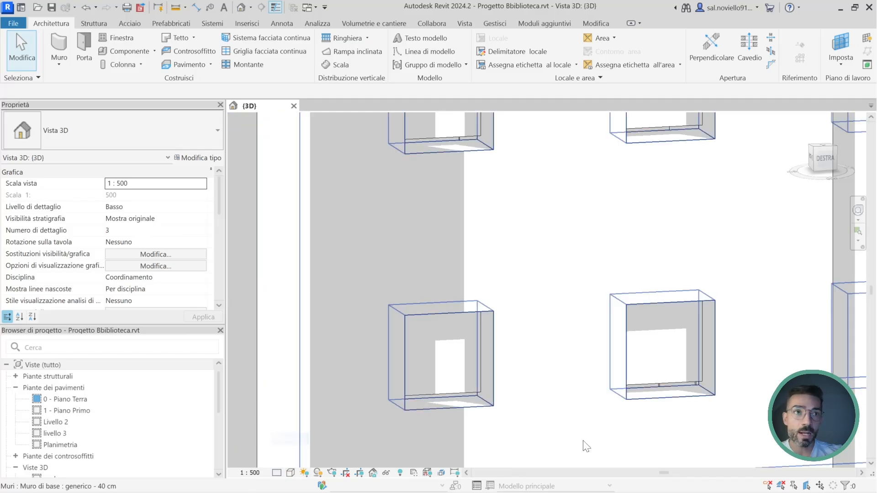
# Step: Examine the simplified windows at the building's corner and the whole model from different sides
pyautogui.scroll(-3, 690, 399)
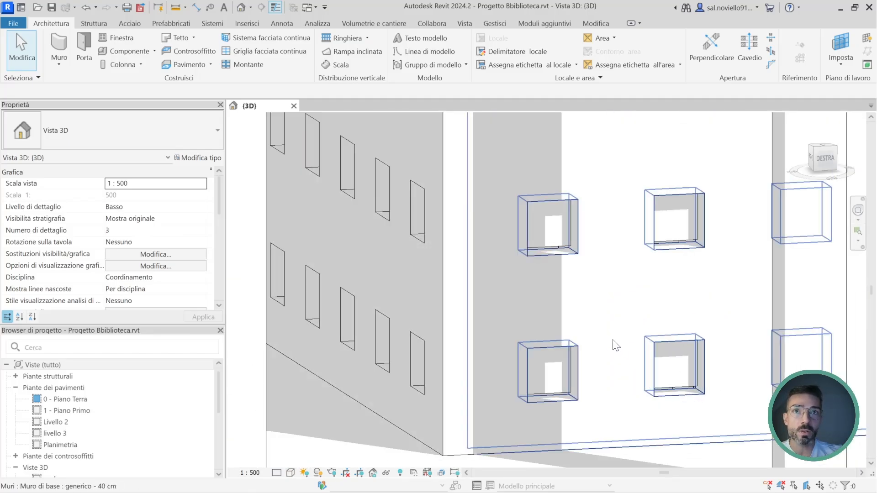
pyautogui.keyDown('shift'); pyautogui.moveTo(584, 286); pyautogui.dragTo(555, 275, button='middle'); pyautogui.keyUp('shift')
pyautogui.scroll(-4, 537, 286)
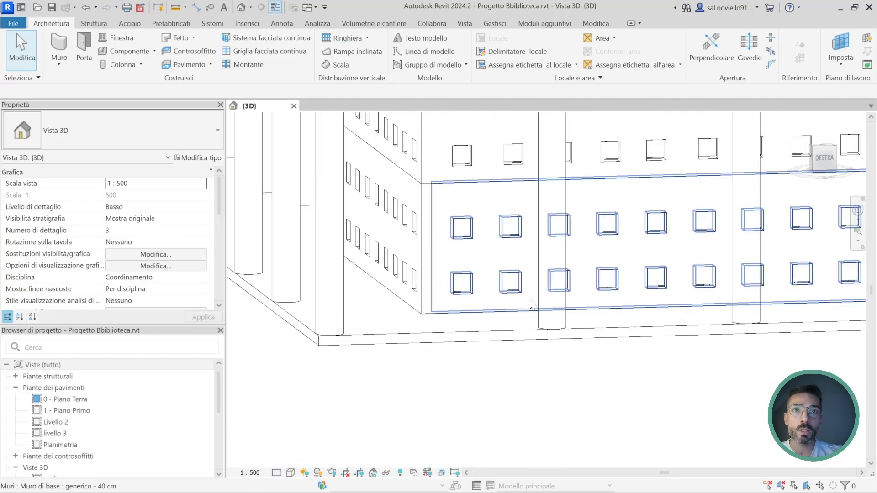
pyautogui.keyDown('shift'); pyautogui.moveTo(547, 312); pyautogui.dragTo(552, 309, button='middle'); pyautogui.keyUp('shift')
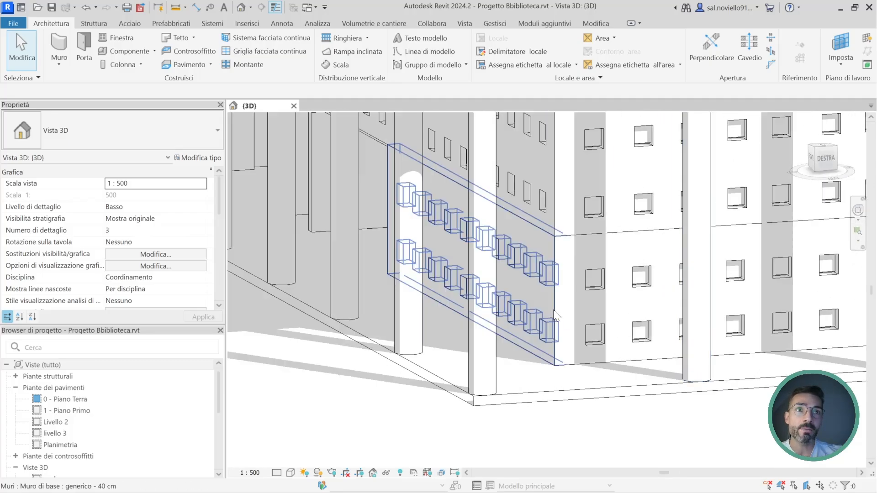
pyautogui.scroll(4, 552, 309)
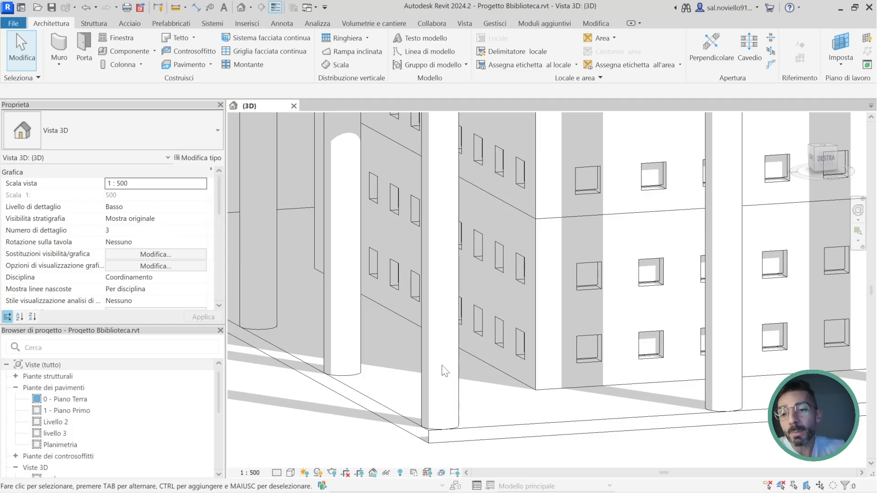
pyautogui.scroll(-5, 442, 366)
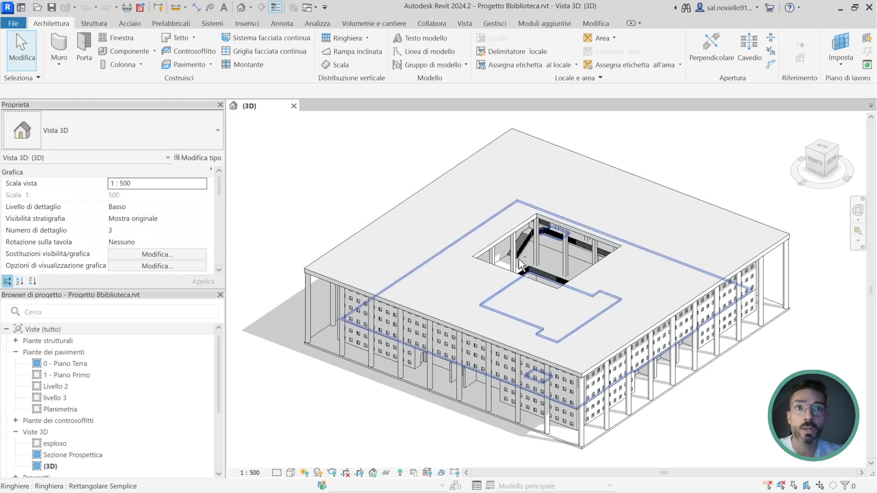
pyautogui.keyDown('shift'); pyautogui.moveTo(519, 261); pyautogui.dragTo(500, 294, button='middle'); pyautogui.keyUp('shift')
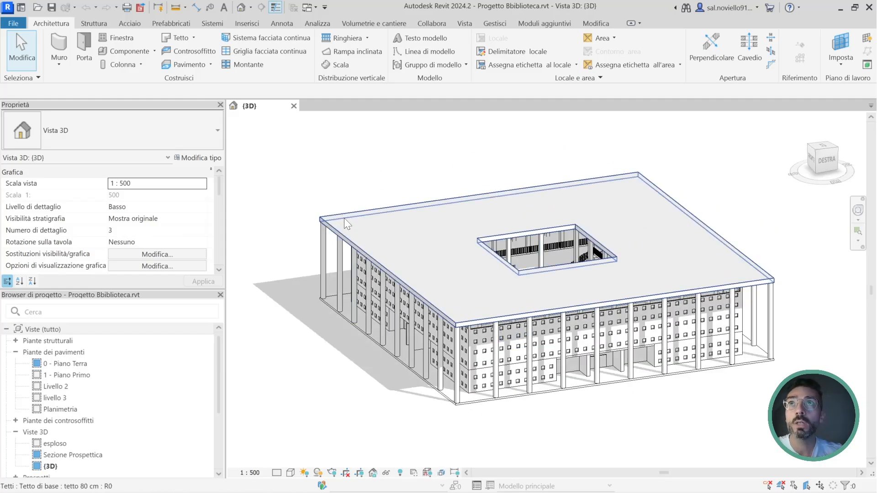
# Step: Enable collaboration for the project with the Nella rete option
pyautogui.click(433, 23)
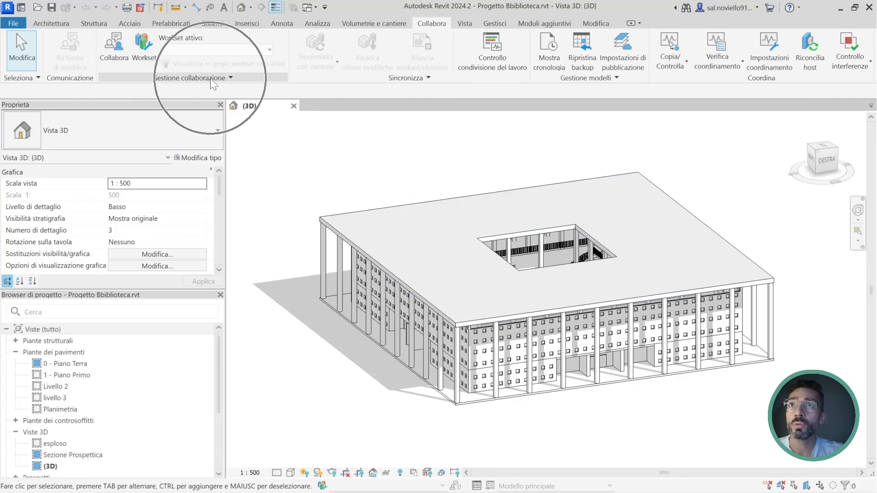
pyautogui.click(116, 51)
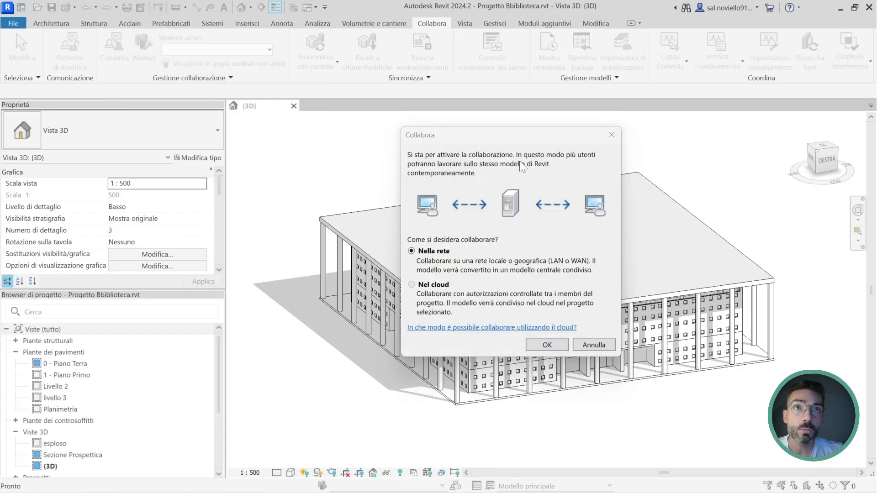
pyautogui.moveTo(530, 133); pyautogui.dragTo(495, 124)
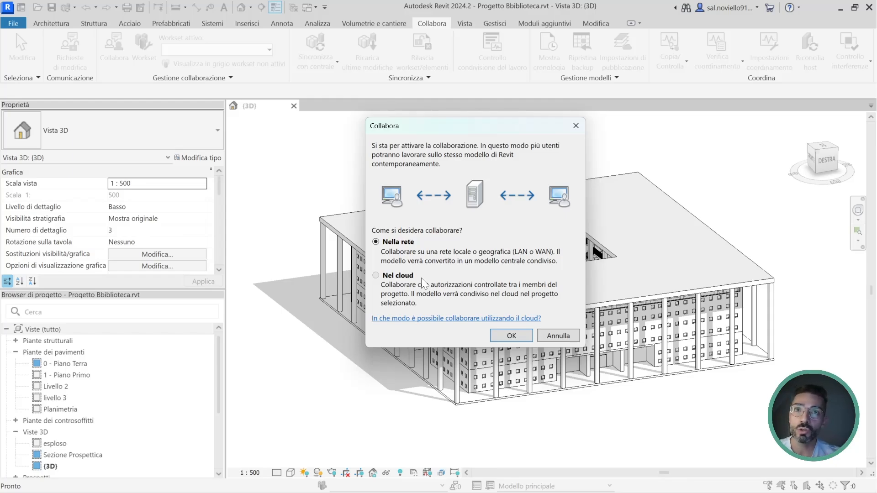
pyautogui.click(507, 338)
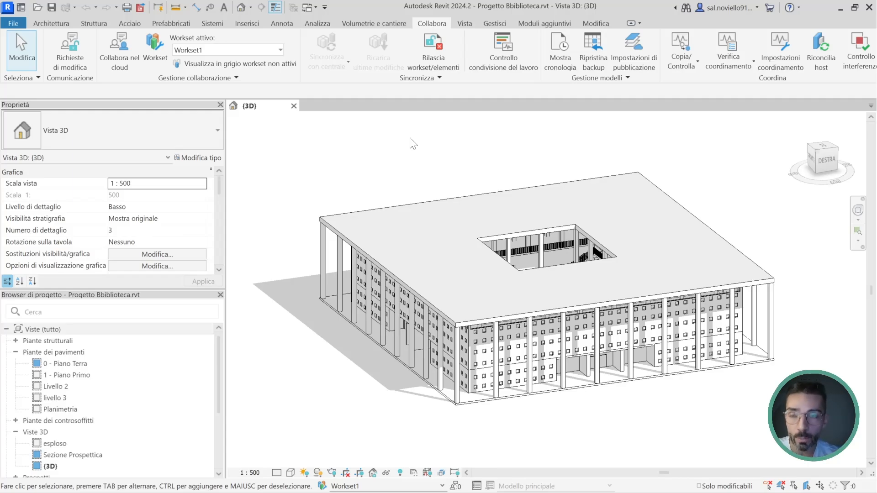
# Step: Save the project on the Desktop as "Progetto Bbiblioteca_File centrale di lavoro"
pyautogui.click(19, 24)
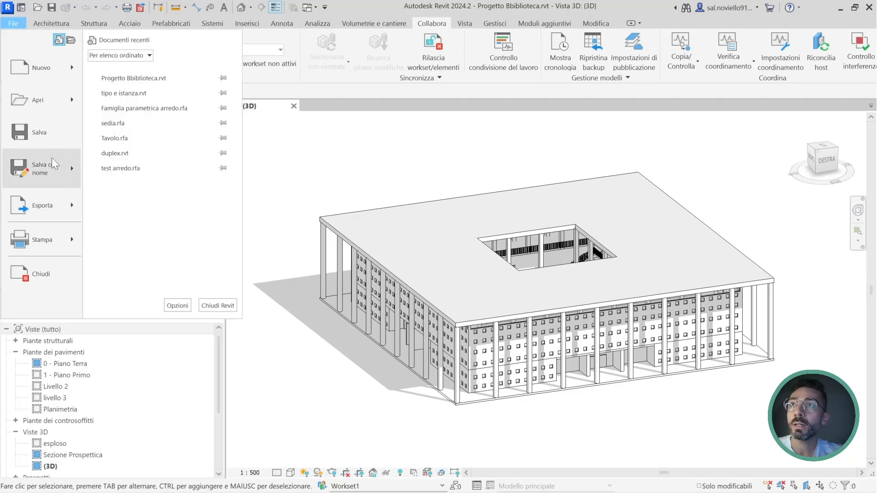
pyautogui.moveTo(49, 167)
pyautogui.click(155, 128)
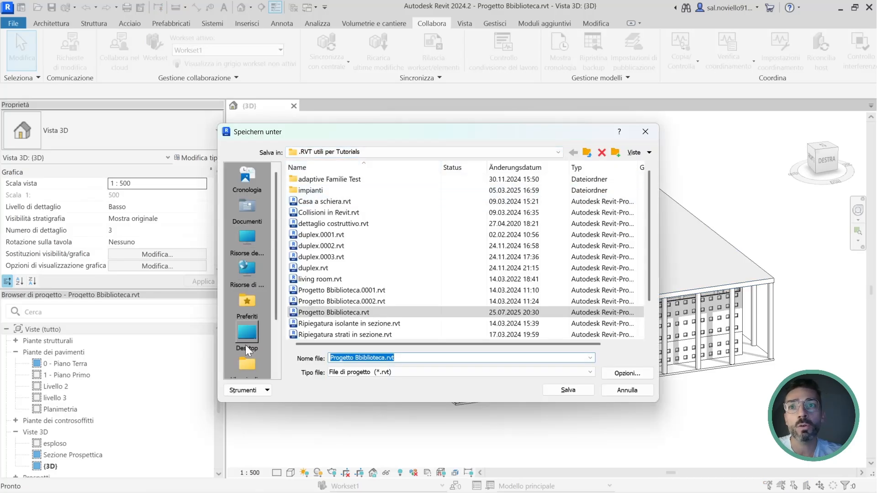
pyautogui.click(249, 336)
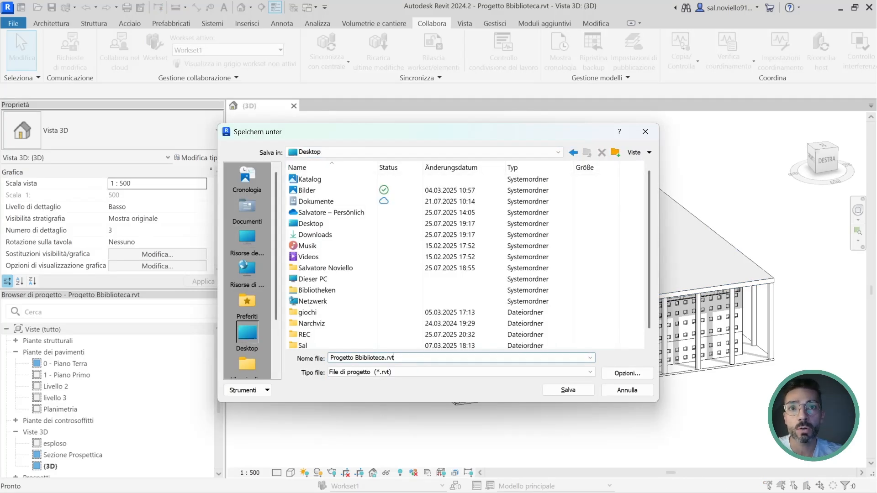
pyautogui.press('BackSpace')
pyautogui.press('BackSpace')
pyautogui.press('BackSpace')
pyautogui.press('BackSpace')
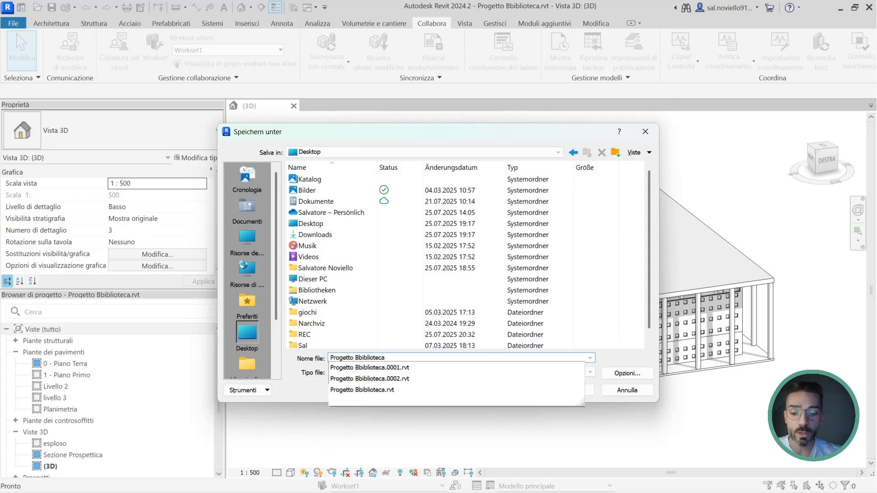
pyautogui.write('_Fi')
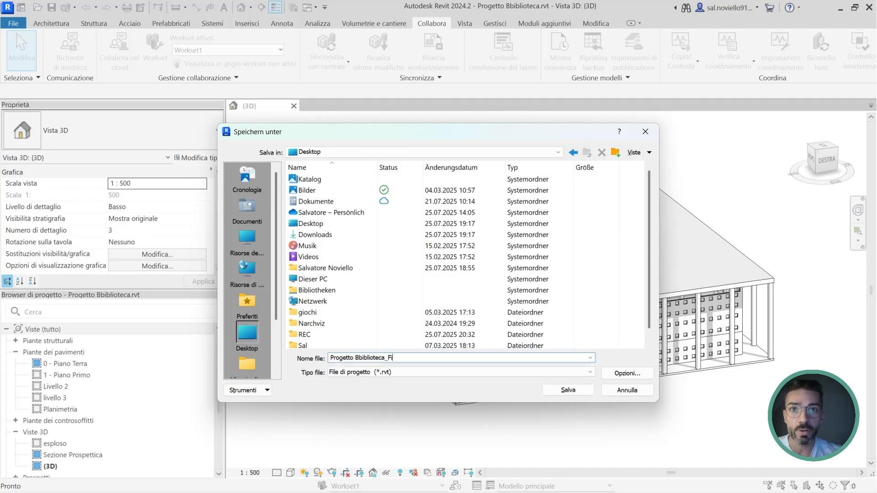
pyautogui.write('le centrale di lavoro')
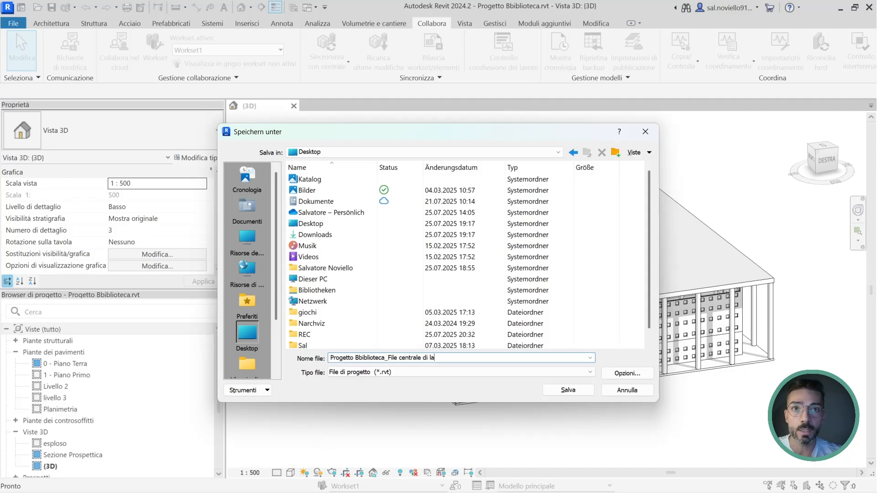
pyautogui.click(590, 393)
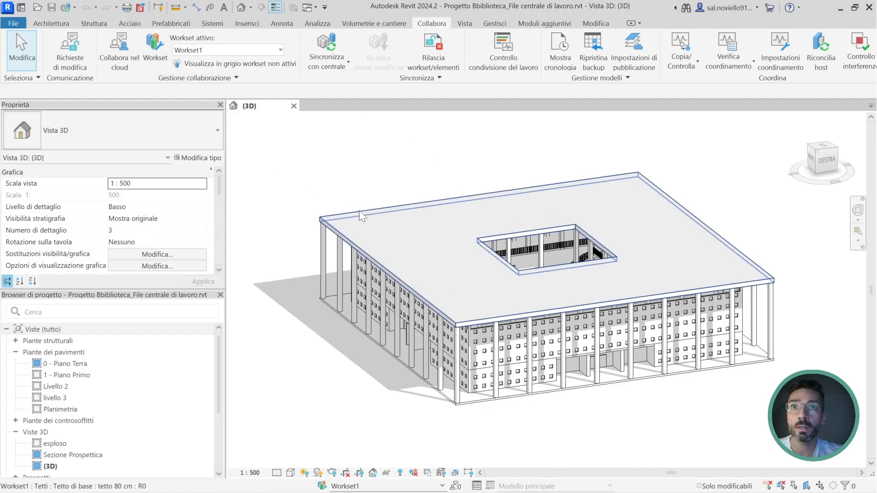
# Step: Open "Progetto Bbiblioteca_File centrale di lavoro.rvt" from the Desktop with Crea nuovo locale enabled
pyautogui.hotkey('ctrl', 'd')
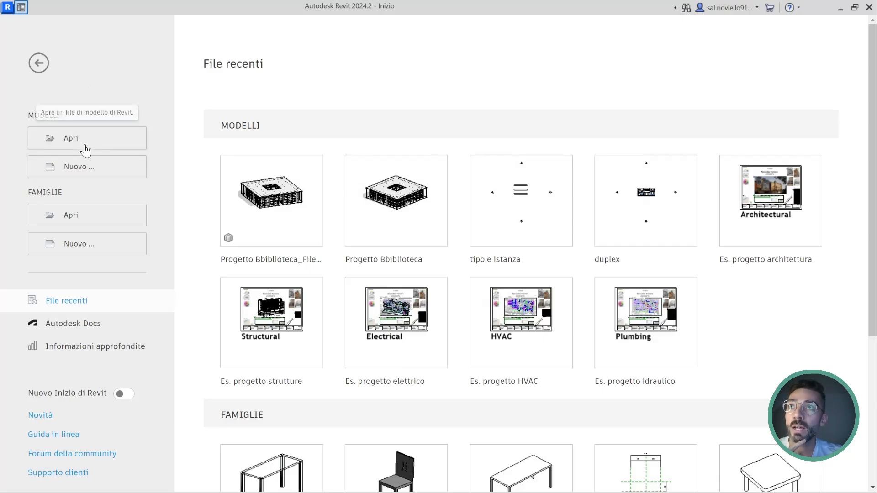
pyautogui.click(110, 137)
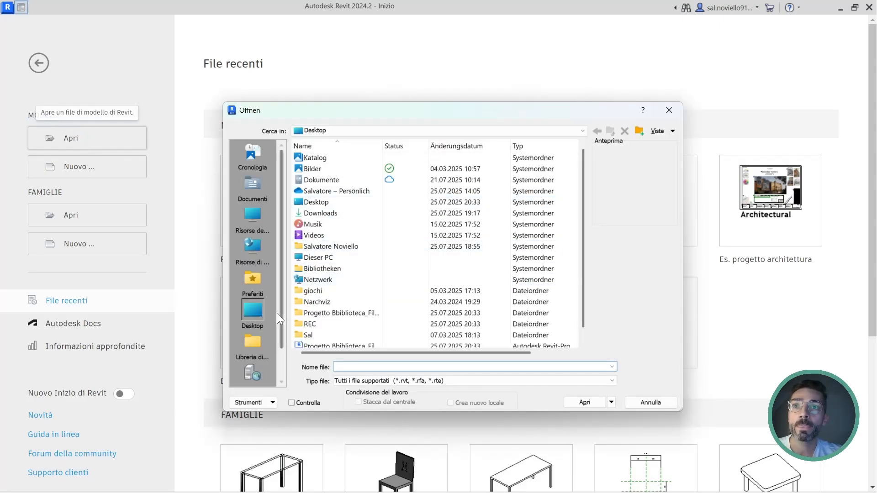
pyautogui.scroll(-1, 338, 302)
pyautogui.click(341, 335)
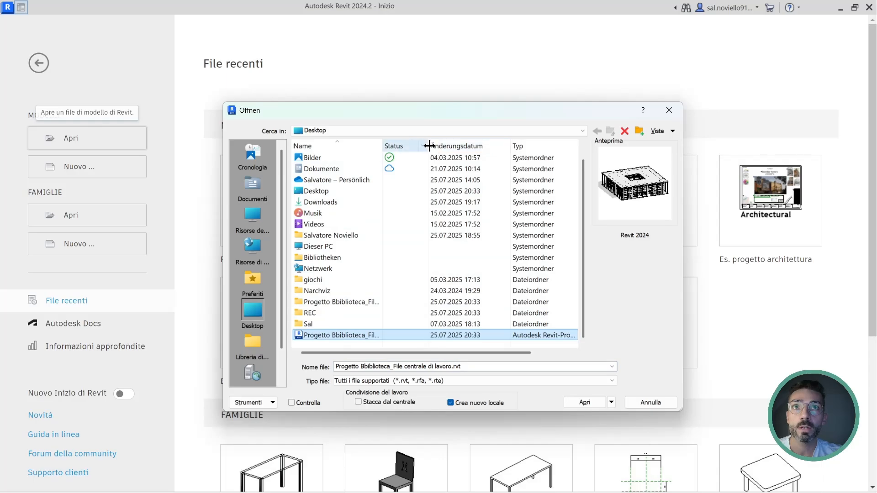
pyautogui.moveTo(429, 146); pyautogui.dragTo(487, 146)
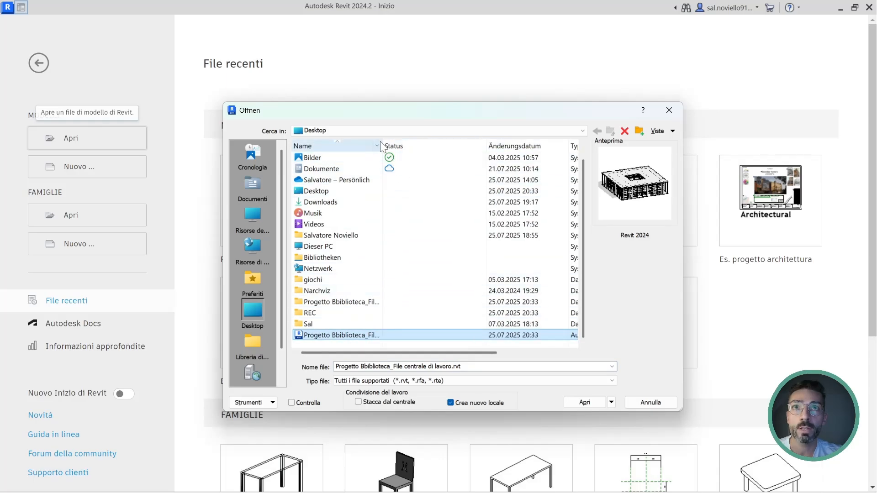
pyautogui.moveTo(381, 146); pyautogui.dragTo(475, 146)
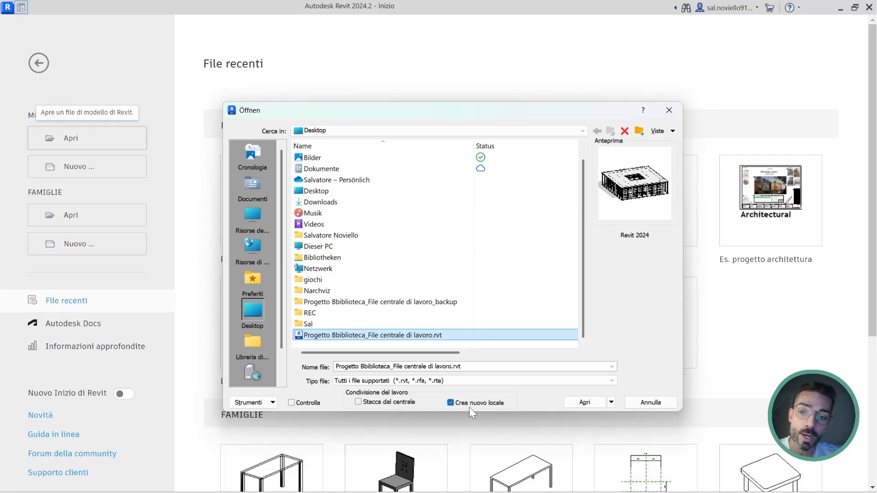
pyautogui.click(587, 402)
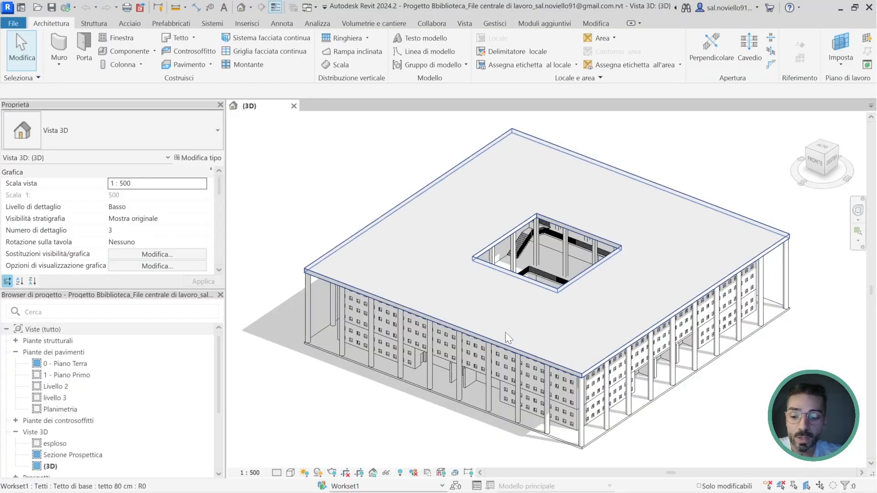
# Step: Synchronize the local file with the central model, saving the local file before and after synchronization
pyautogui.keyDown('shift'); pyautogui.moveTo(505, 332); pyautogui.dragTo(525, 237, button='middle'); pyautogui.keyUp('shift')
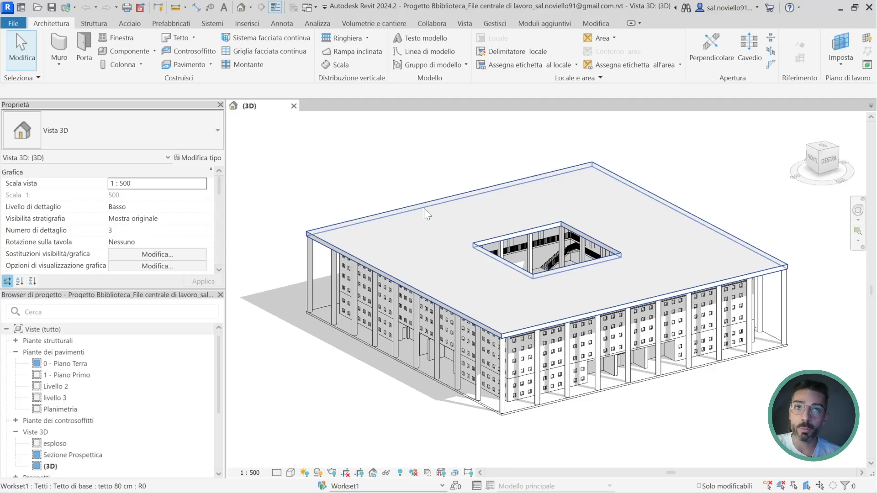
pyautogui.click(68, 8)
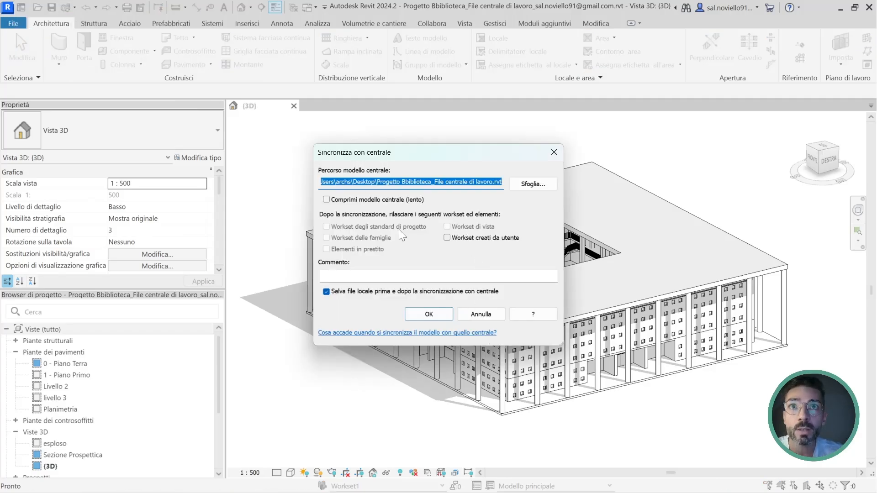
pyautogui.click(429, 314)
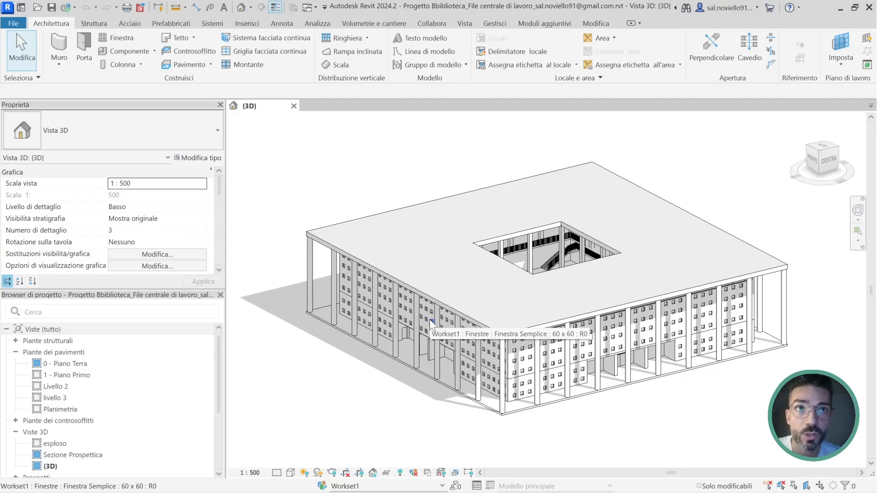
pyautogui.doubleClick(54, 398)
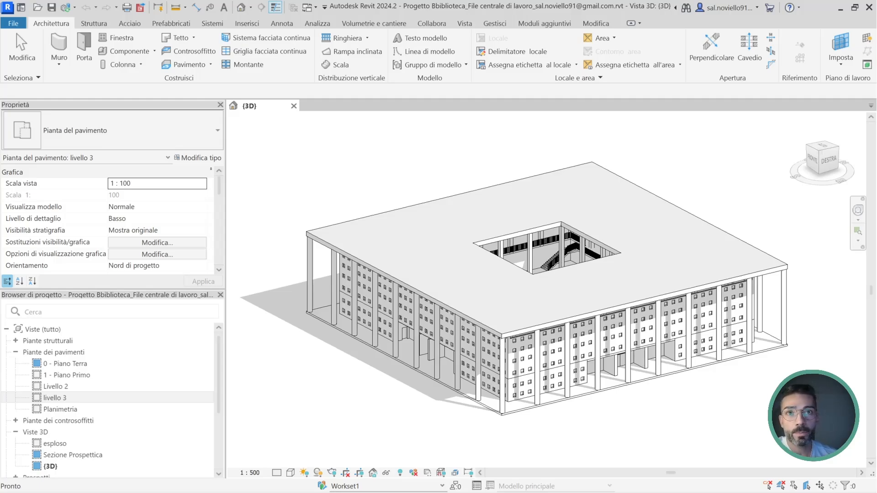
pyautogui.click(376, 366)
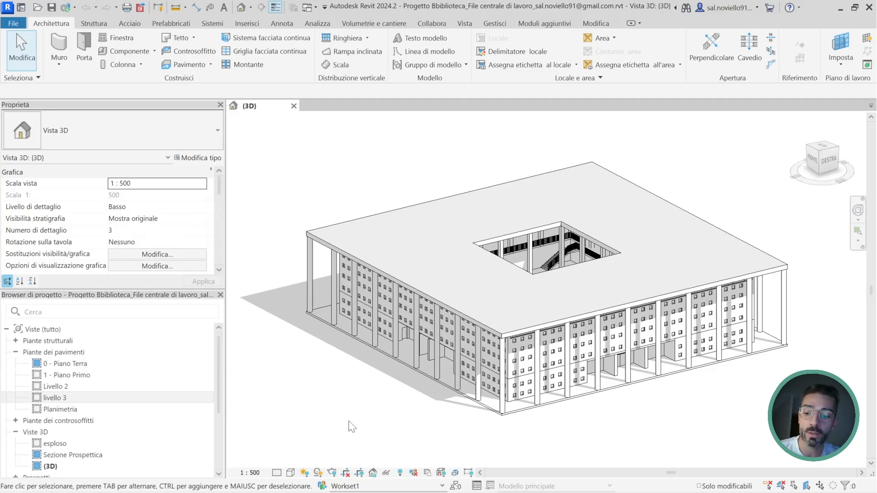
# Step: Enable the 3D view's section box and pull its front face inward to cut through the hall with the tables
pyautogui.keyDown('shift'); pyautogui.moveTo(394, 325); pyautogui.dragTo(396, 404, button='middle'); pyautogui.keyUp('shift')
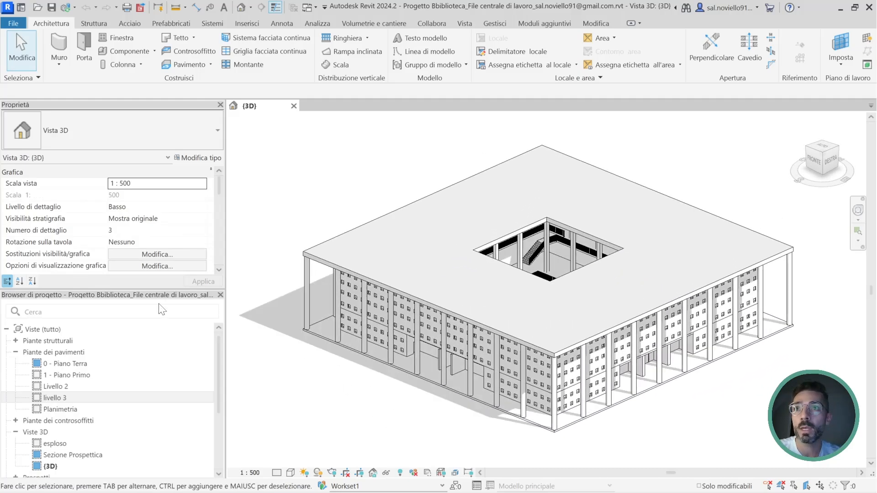
pyautogui.scroll(-6, 71, 228)
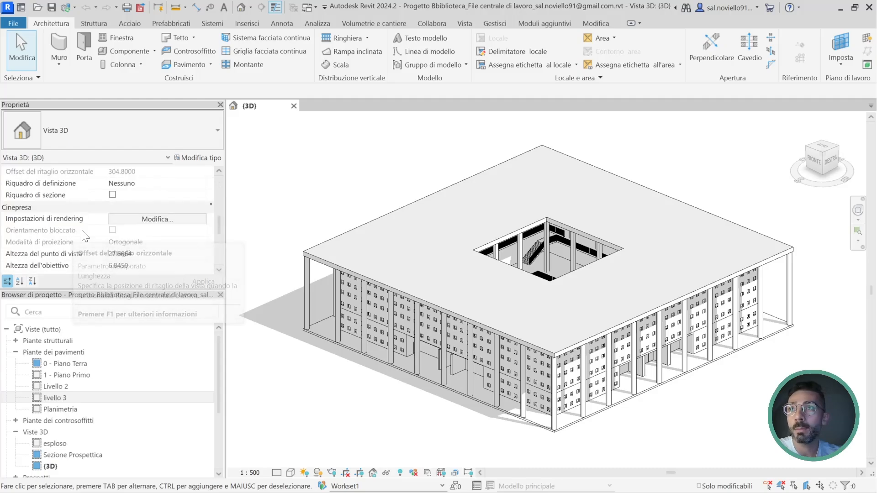
pyautogui.click(112, 194)
pyautogui.keyDown('shift'); pyautogui.moveTo(292, 281); pyautogui.dragTo(300, 284, button='middle'); pyautogui.keyUp('shift')
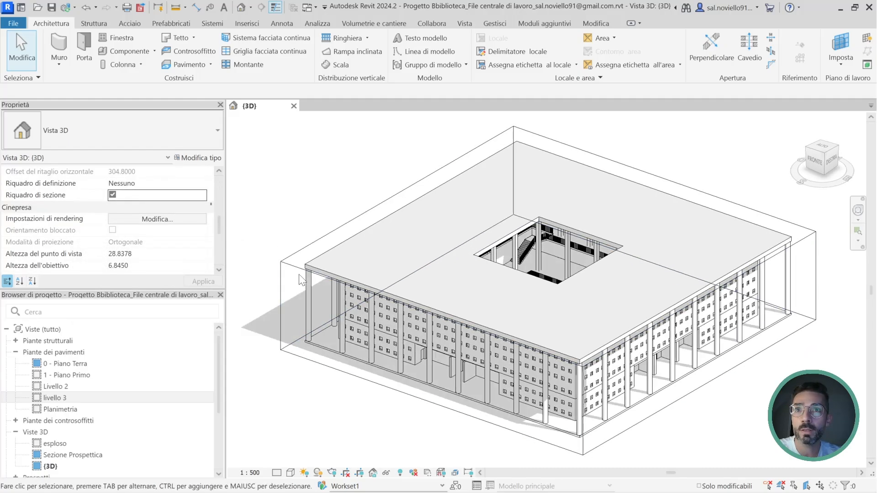
pyautogui.click(352, 309)
pyautogui.moveTo(435, 356); pyautogui.dragTo(510, 283)
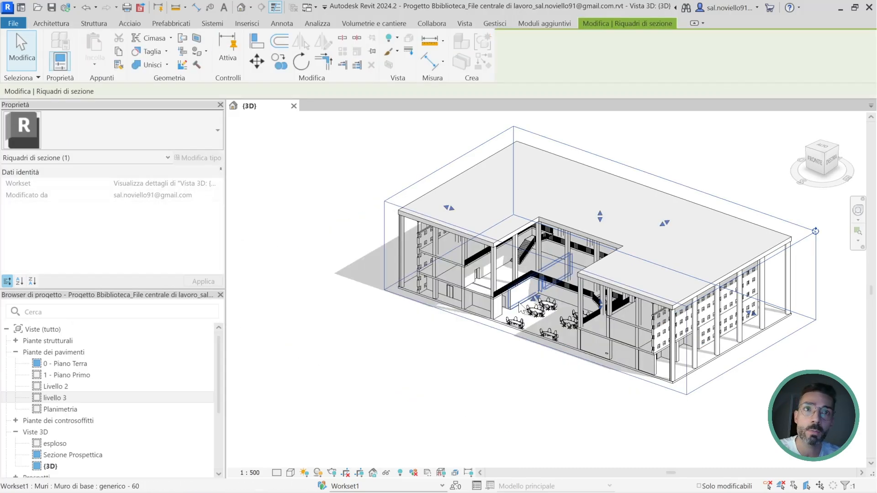
pyautogui.press('Escape')
# Step: Open the "tavolo e sedie" model group at the middle table near the hall's wall for editing
pyautogui.scroll(6, 541, 367)
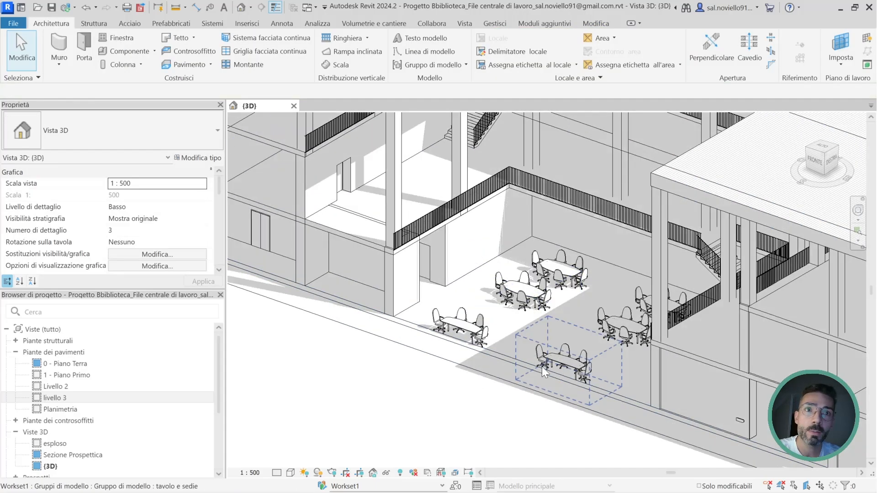
pyautogui.click(521, 293)
pyautogui.scroll(5, 520, 293)
pyautogui.click(510, 64)
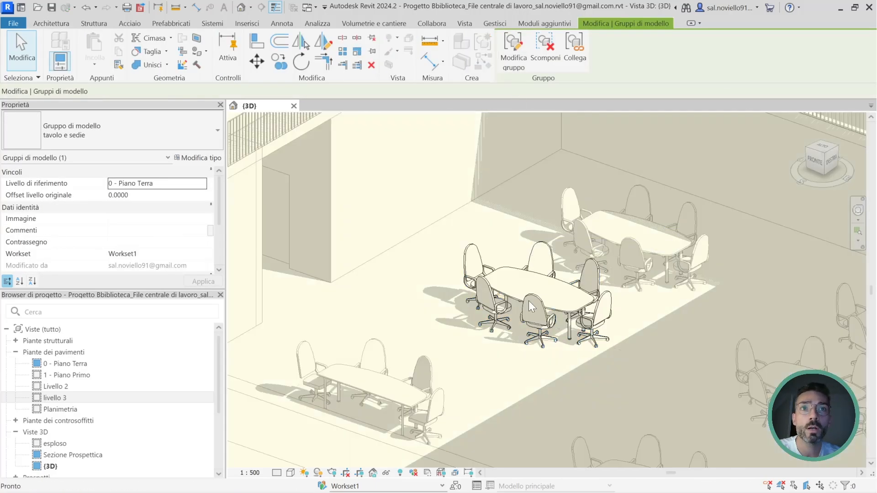
# Step: Inspect the group's meeting table and a neighbouring work chair individually, comparing their selections up close
pyautogui.click(507, 300)
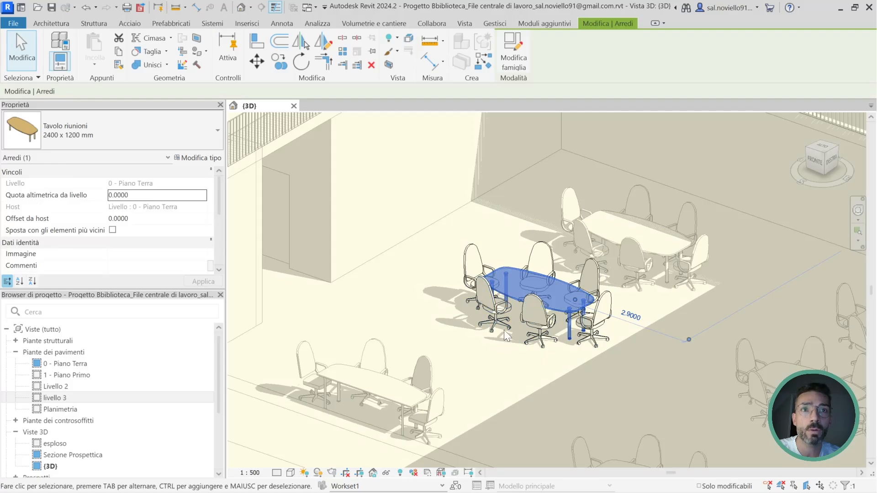
pyautogui.click(501, 319)
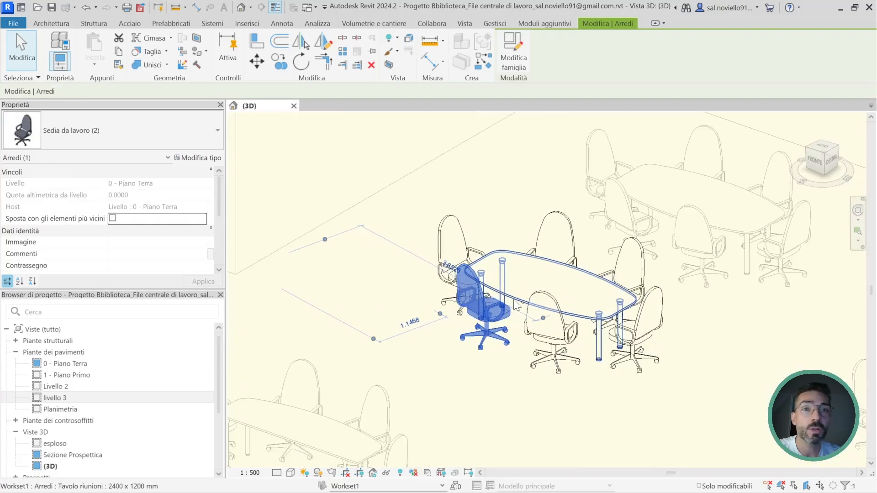
pyautogui.scroll(2, 511, 300)
pyautogui.click(516, 293)
pyautogui.click(494, 306)
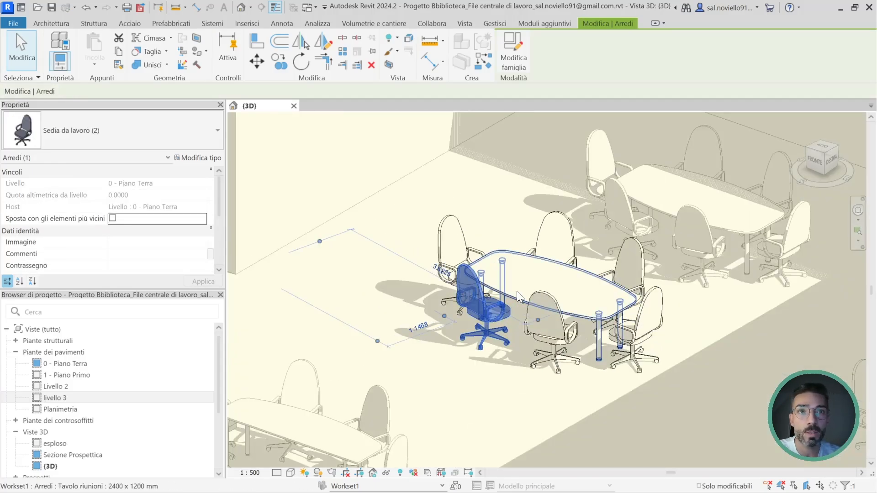
pyautogui.click(516, 293)
pyautogui.click(491, 320)
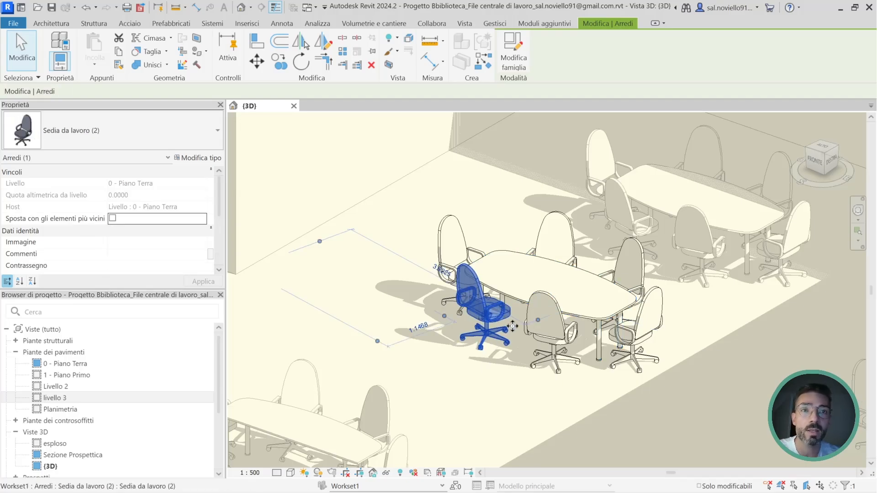
pyautogui.scroll(4, 541, 311)
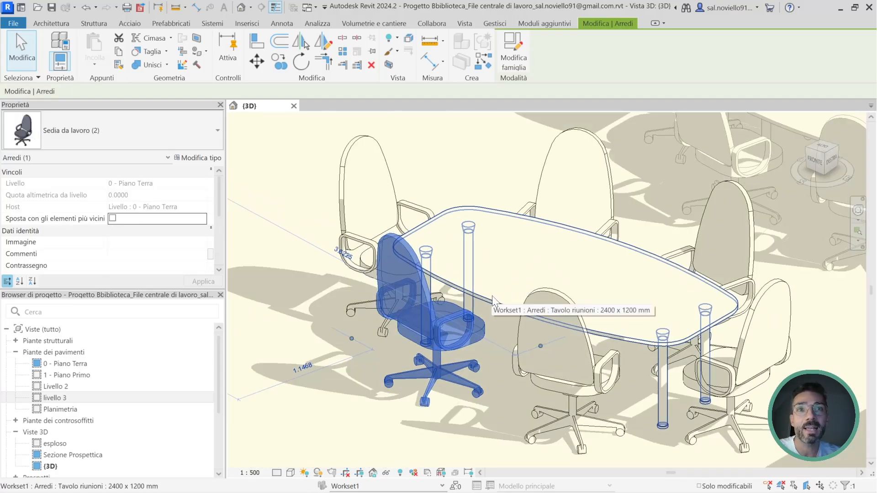
pyautogui.click(497, 296)
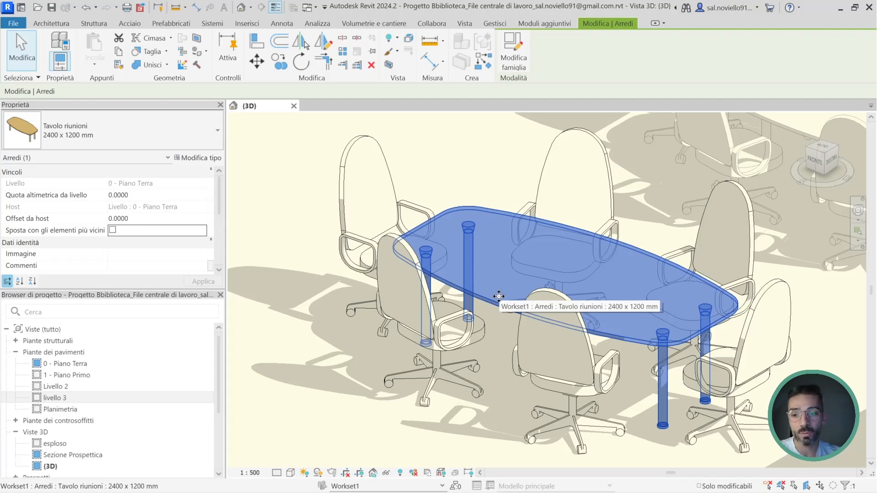